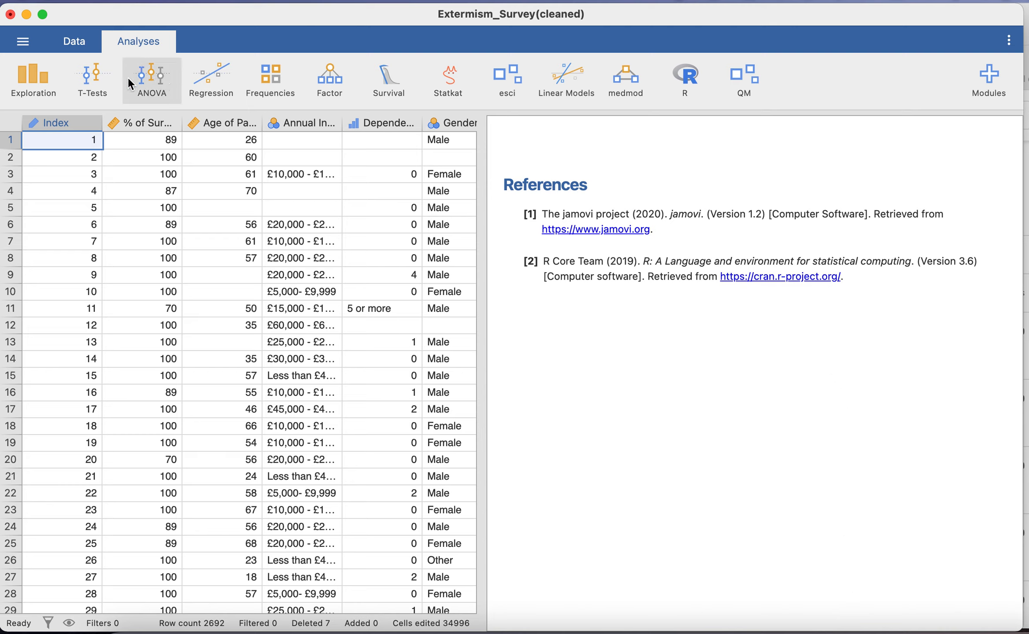
- Start a One-Way ANOVA and set Socio-economic status? as the grouping variable
left_click(148, 81)
left_click(179, 126)
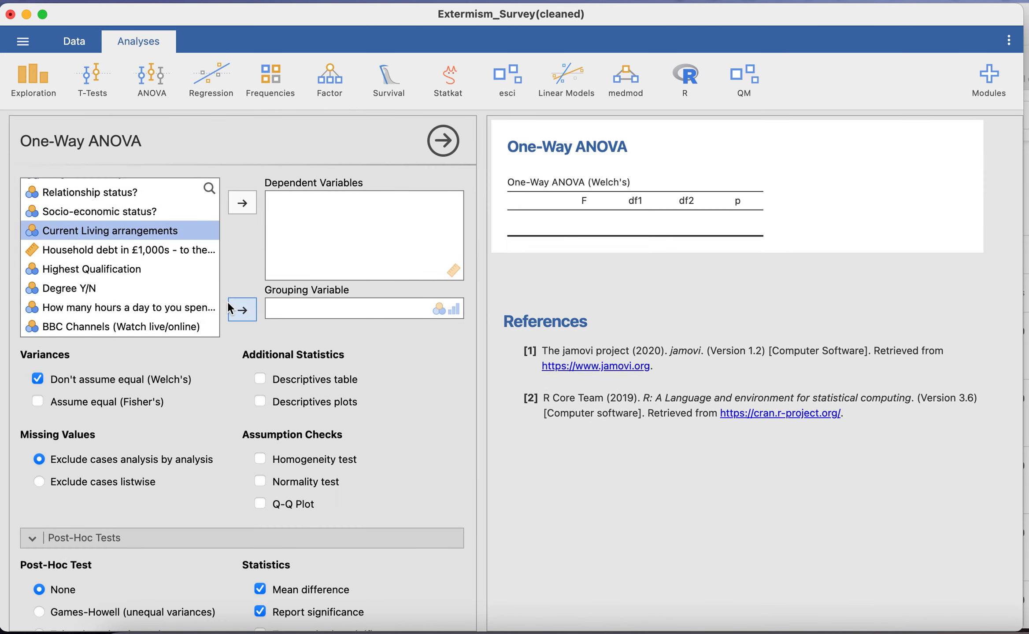
scroll(127, 255, "up", 2)
left_click(124, 245)
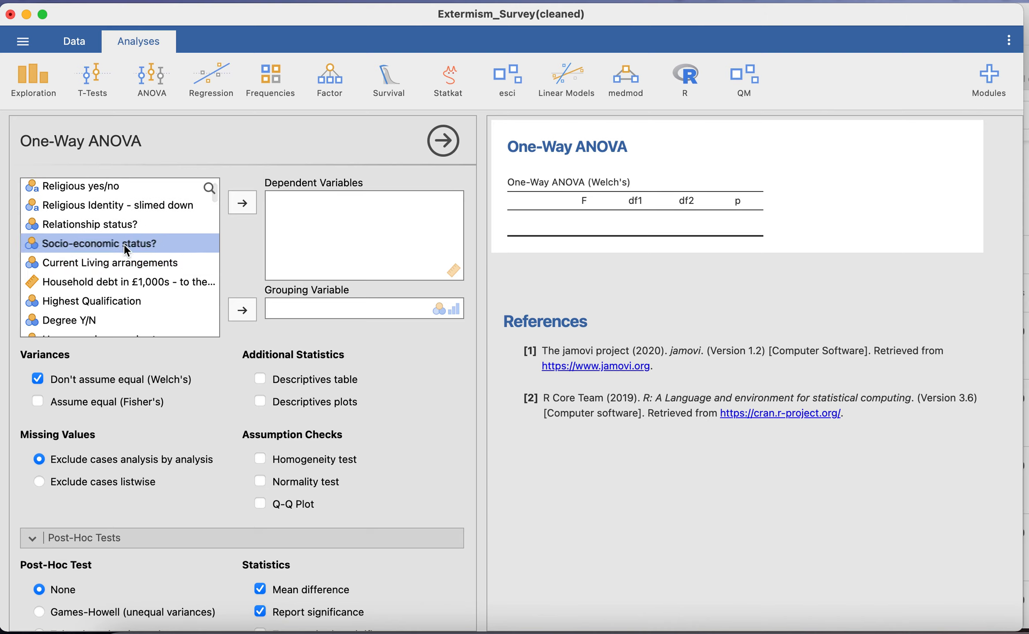
left_click(242, 311)
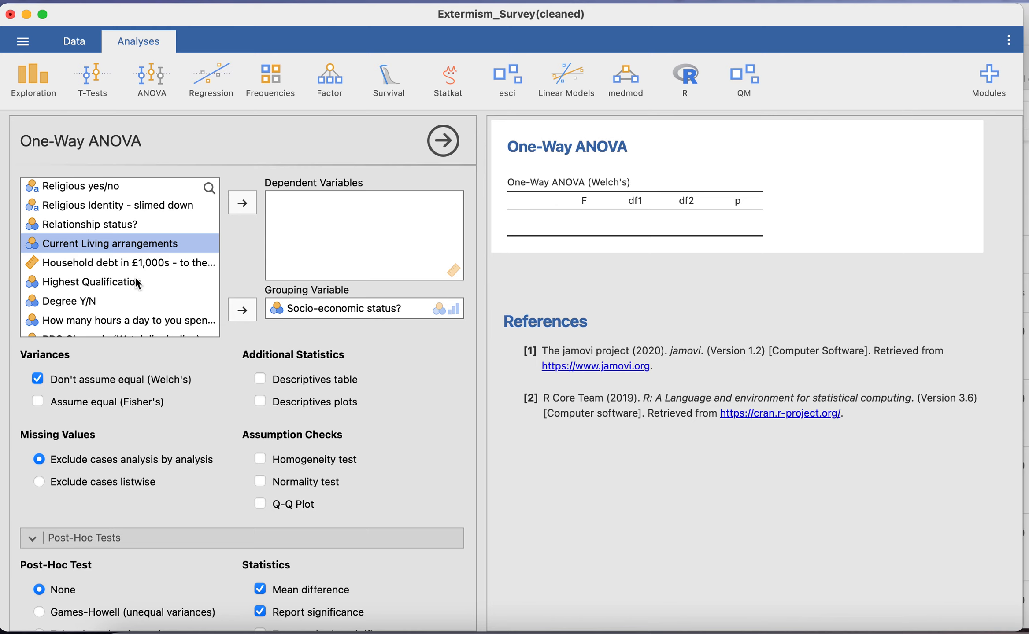
- Set Extremism Score (reversed Score) as the dependent variable of the One-Way ANOVA
scroll(136, 281, "down", 15)
scroll(135, 284, "down", 5)
left_click(132, 256)
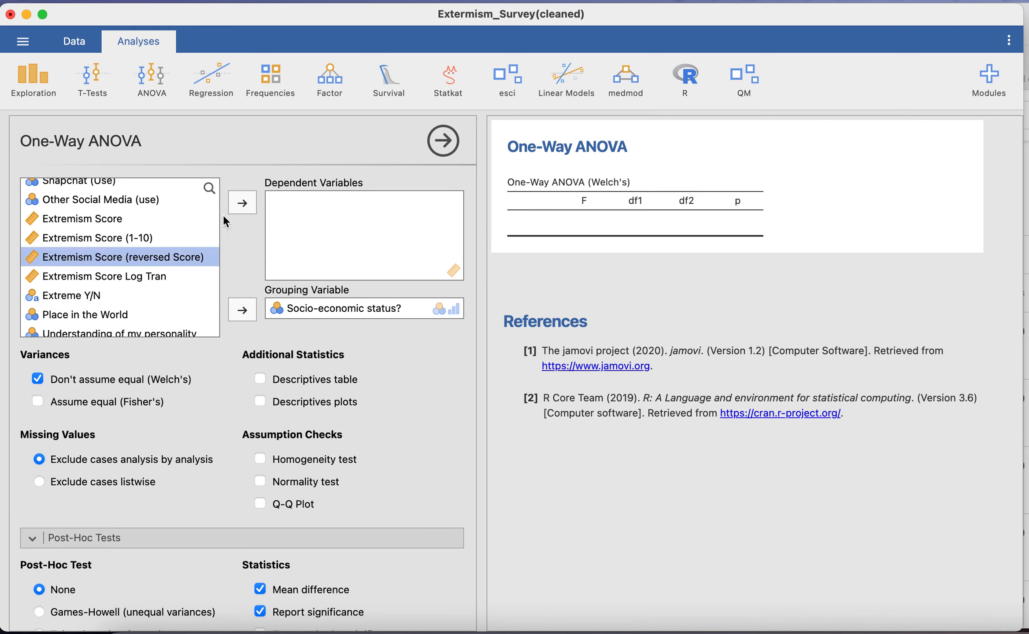
left_click(233, 203)
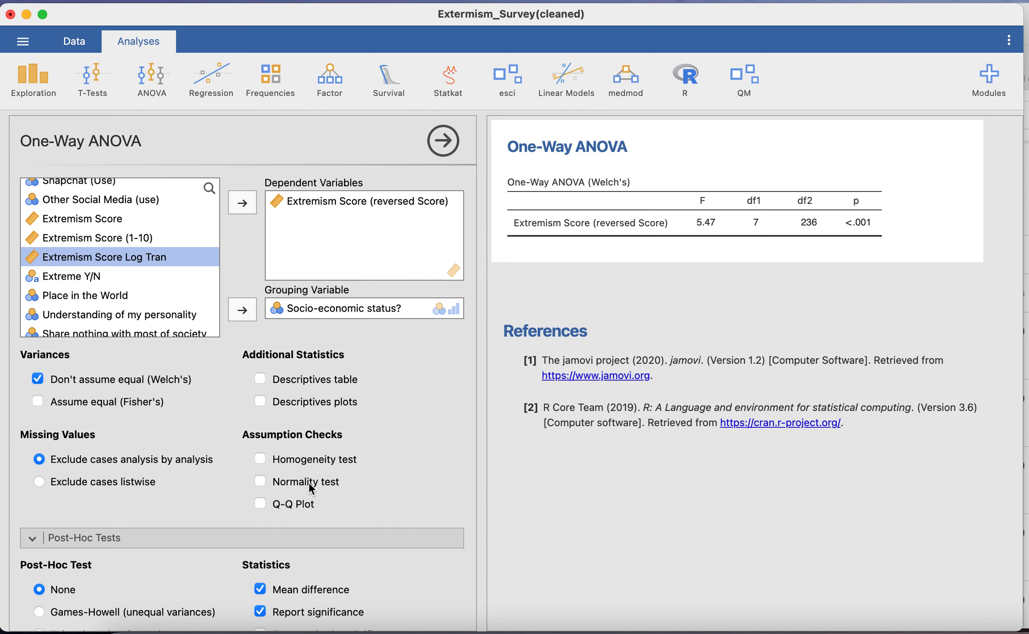
- Check the normality assumption with the normality test and switch that test off again
left_click(260, 482)
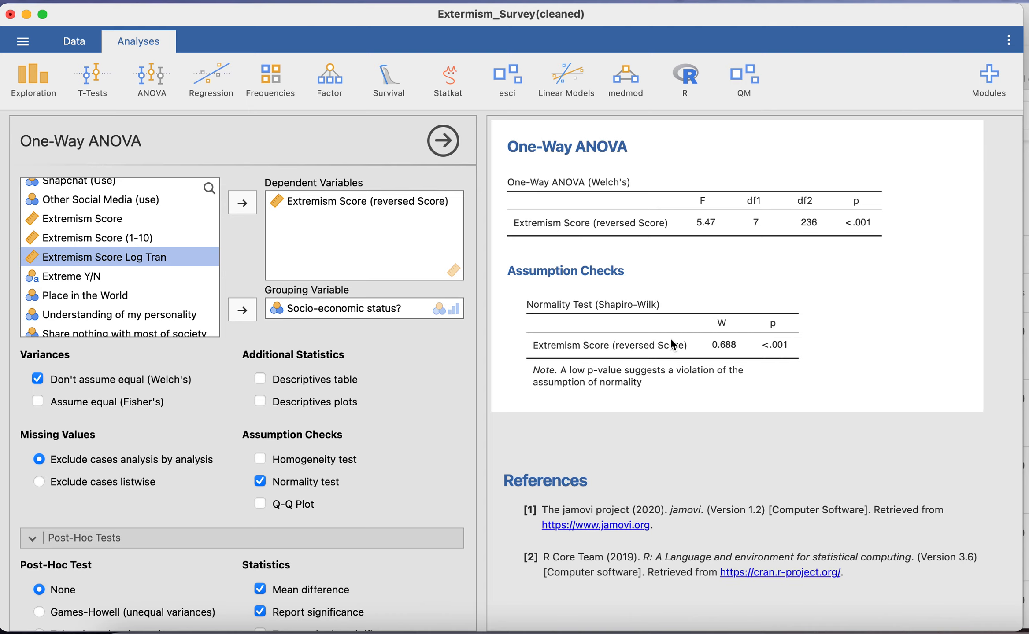
left_click(261, 482)
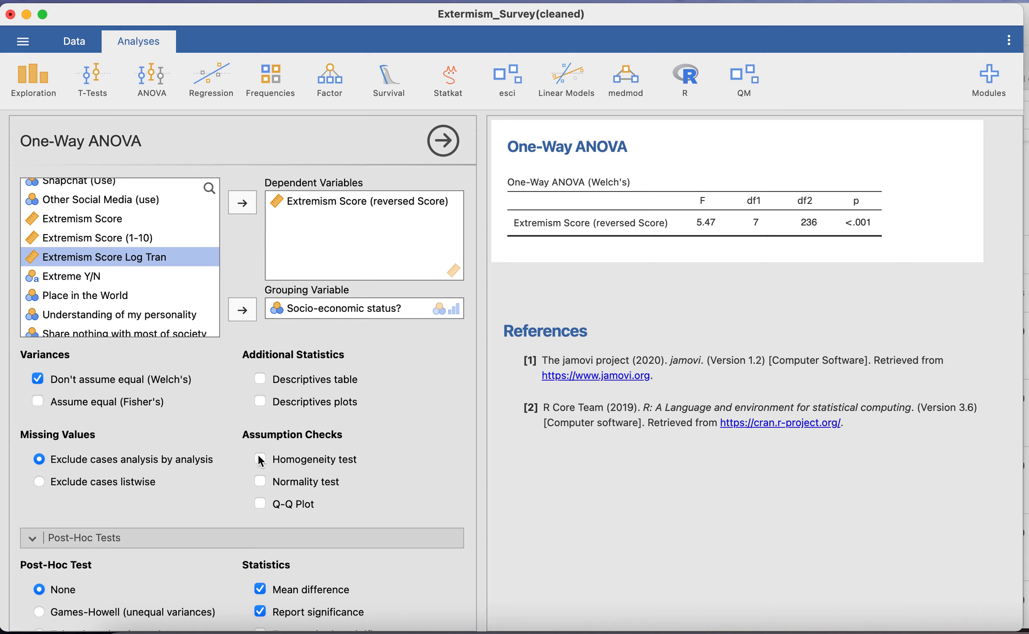
- Add the homogeneity test, the descriptives table and the descriptives plots to the One-Way ANOVA
left_click(260, 460)
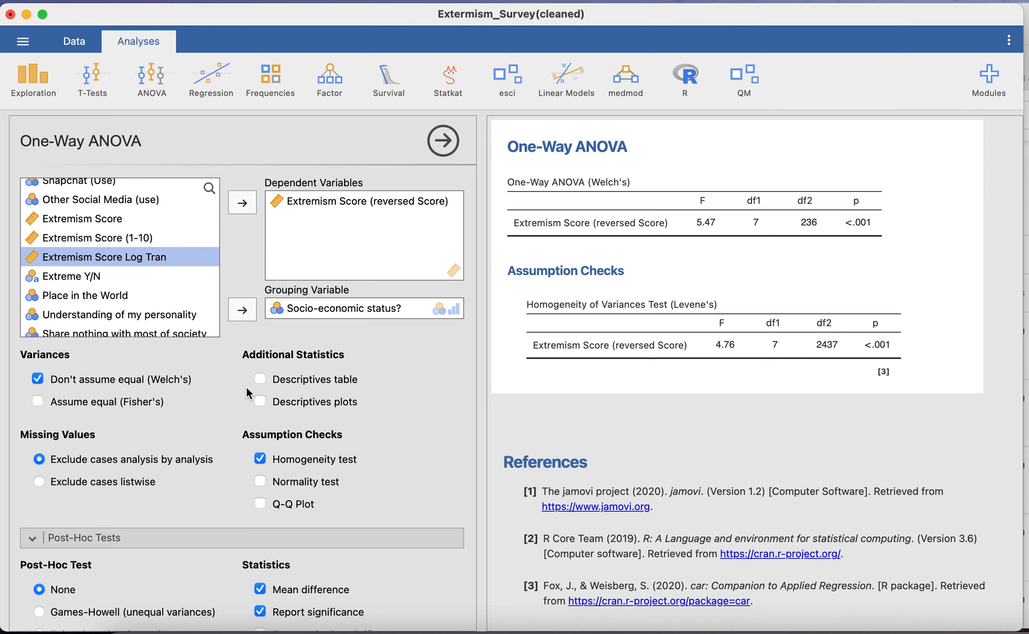
left_click(260, 379)
left_click(260, 402)
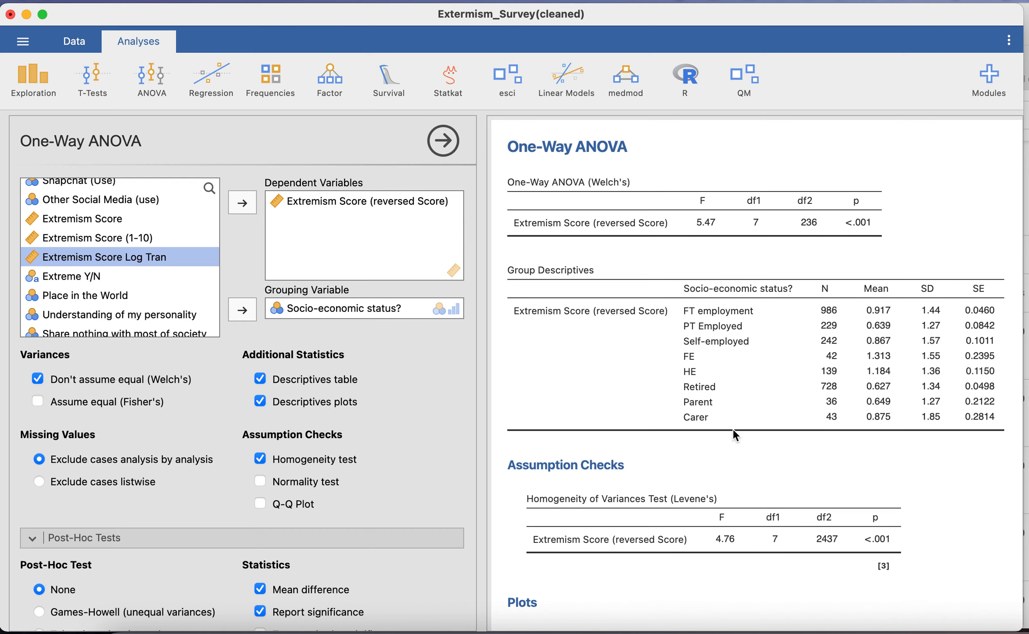
- Examine the group descriptives, the homogeneity of variances test and the plot of extremism score means by socio-economic status
scroll(716, 434, "down", 5)
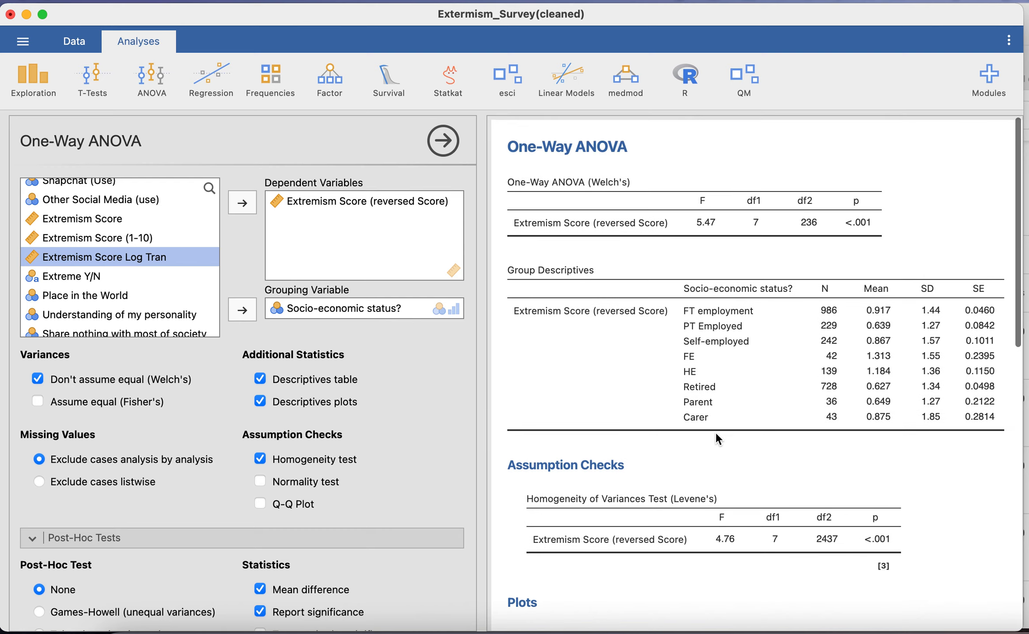
scroll(716, 434, "down", 5)
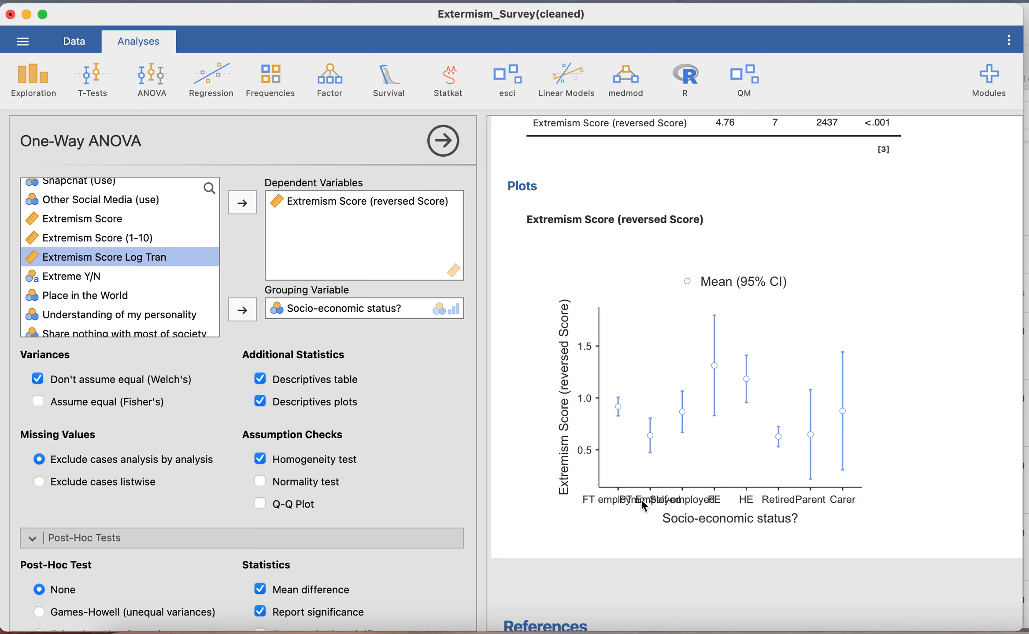
scroll(641, 500, "up", 3)
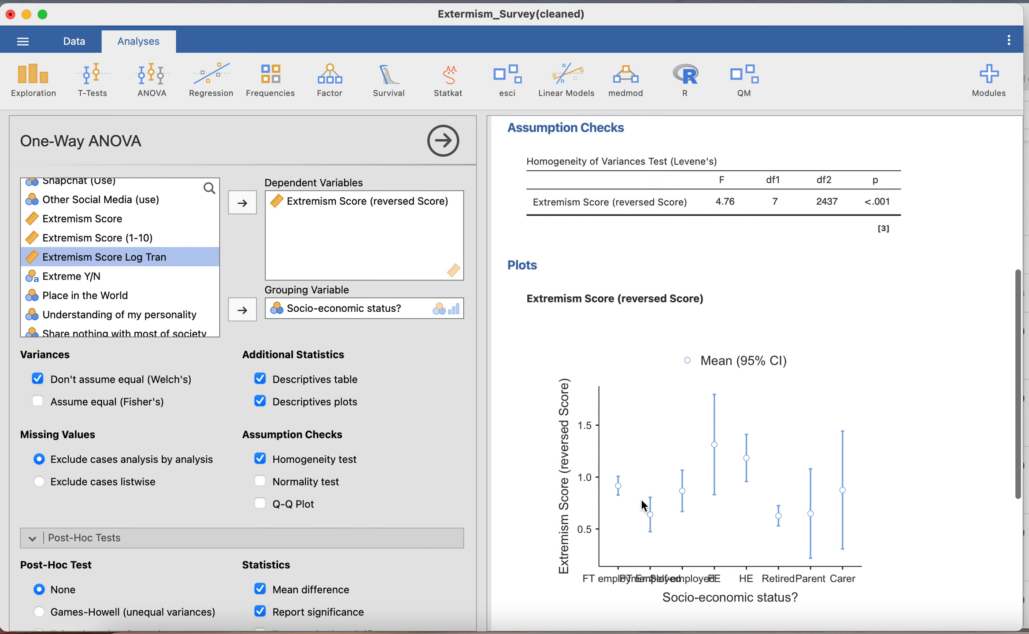
scroll(403, 489, "down", 3)
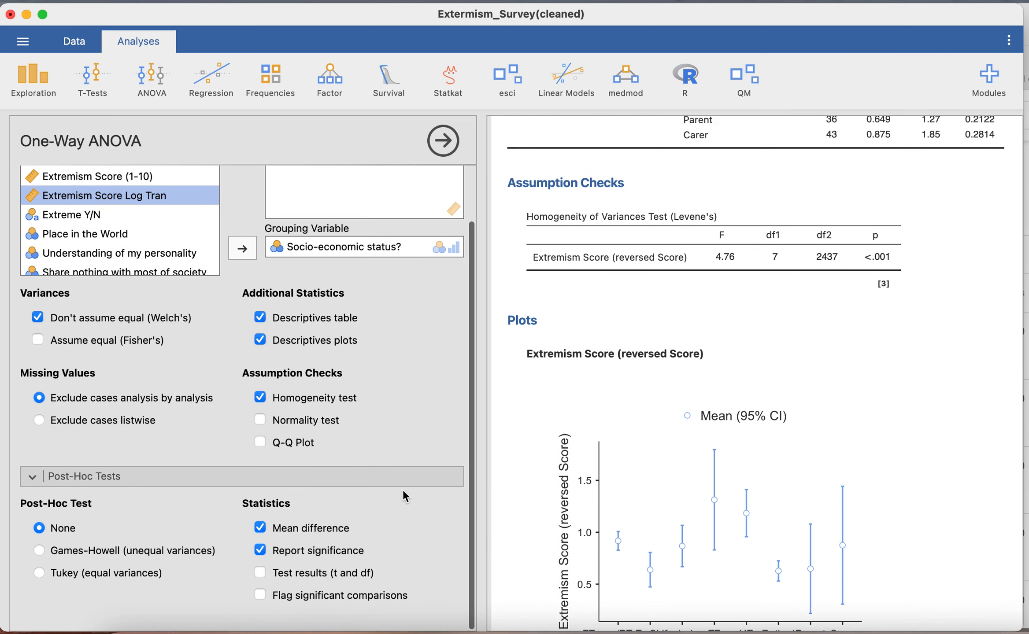
scroll(402, 490, "up", 3)
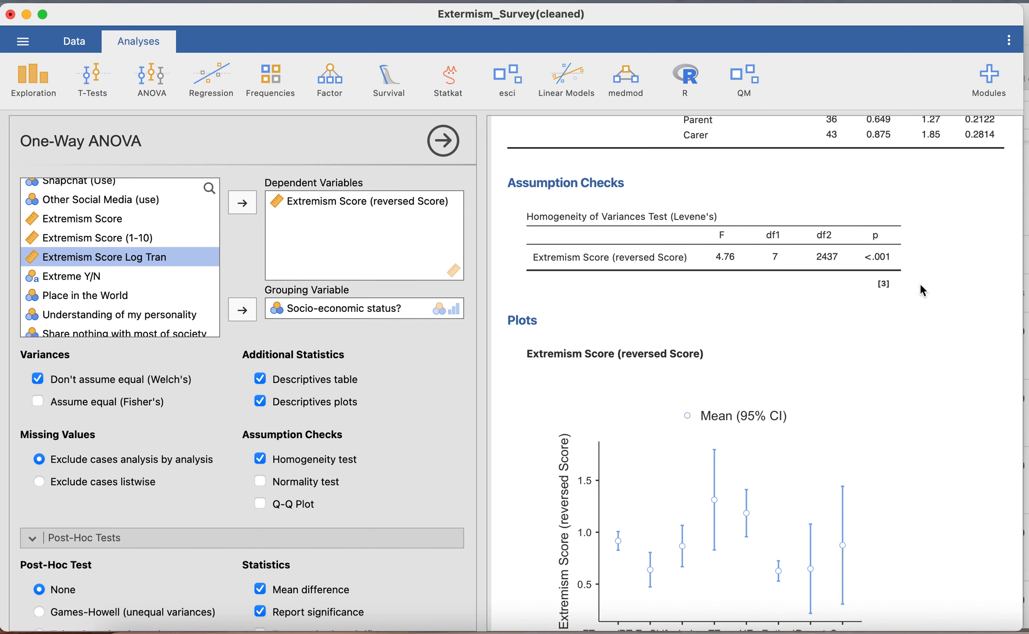
scroll(858, 233, "up", 2)
scroll(857, 232, "up", 5)
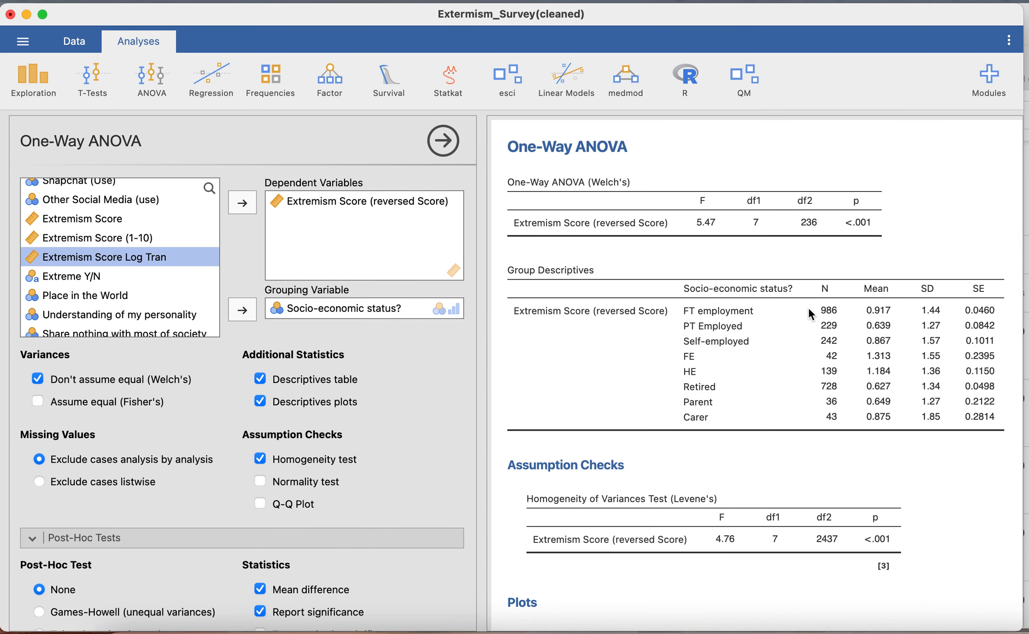
scroll(765, 471, "down", 4)
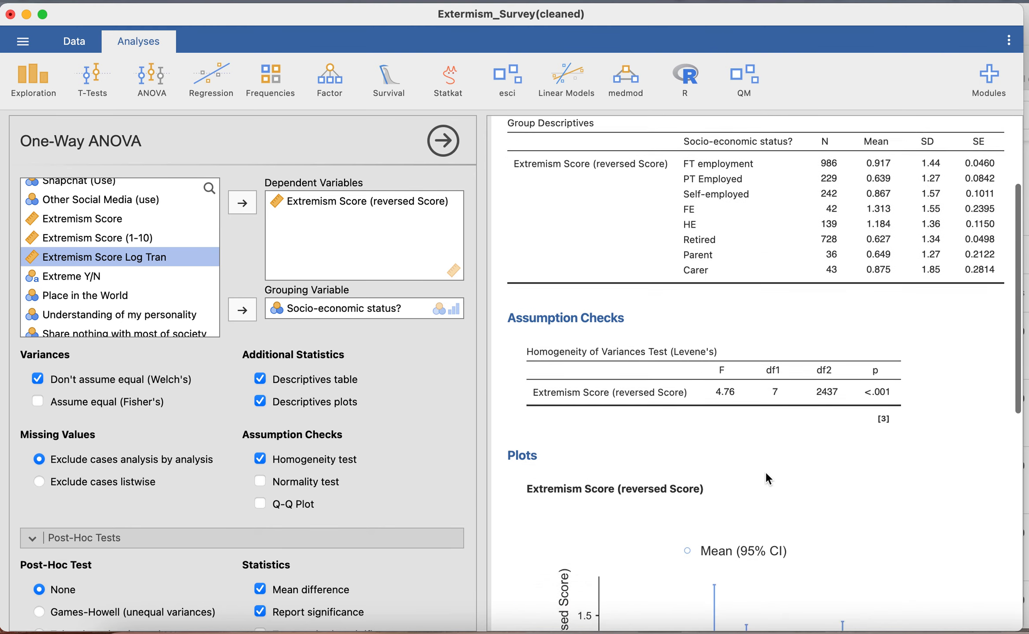
scroll(765, 471, "down", 10)
scroll(255, 511, "down", 2)
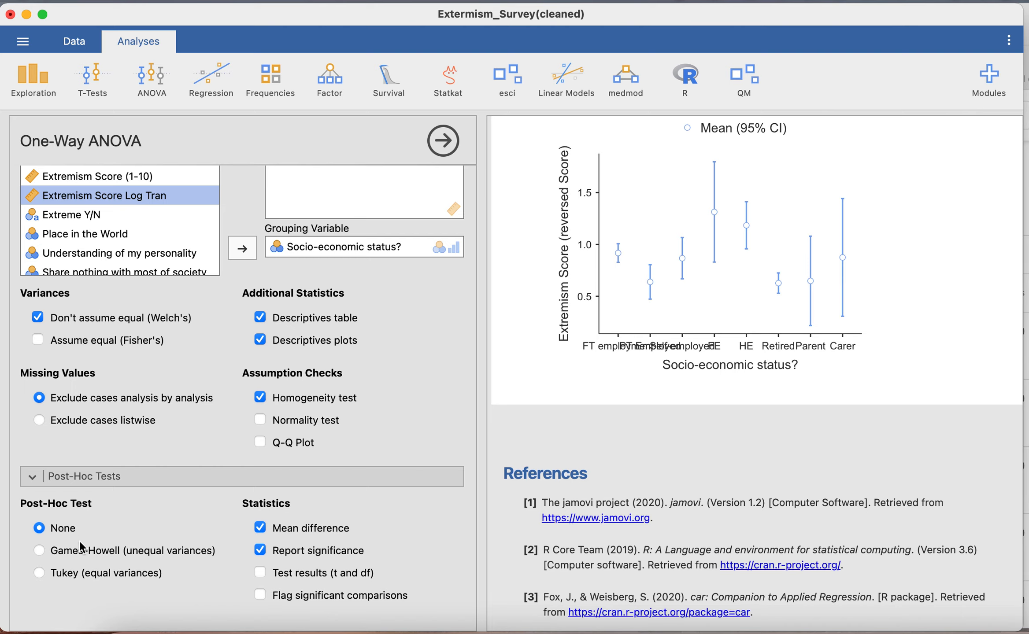
- Add the Games-Howell (unequal variances) post-hoc test and flag significant comparisons
left_click(42, 549)
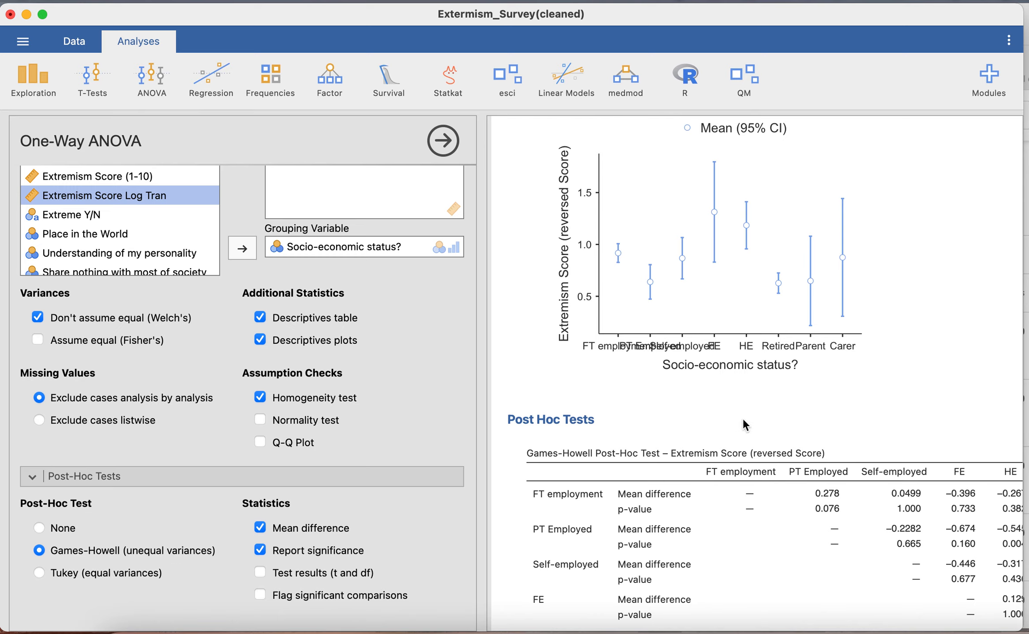
left_click(260, 572)
left_click(261, 595)
- Close the ANOVA options and widen the results area to show all columns of the Games-Howell table
scroll(761, 533, "down", 10)
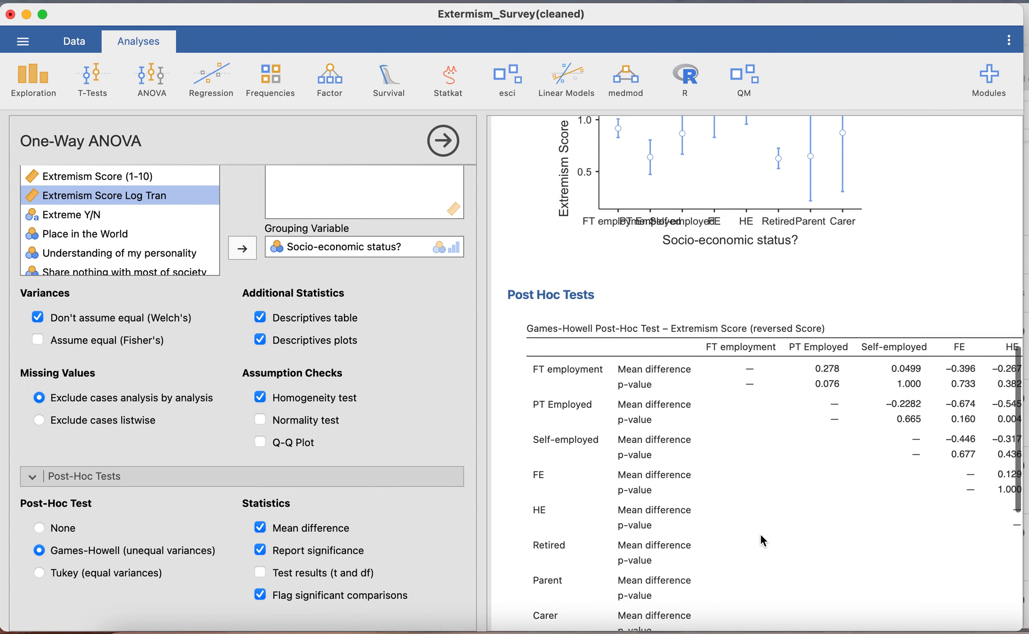
left_click(450, 141)
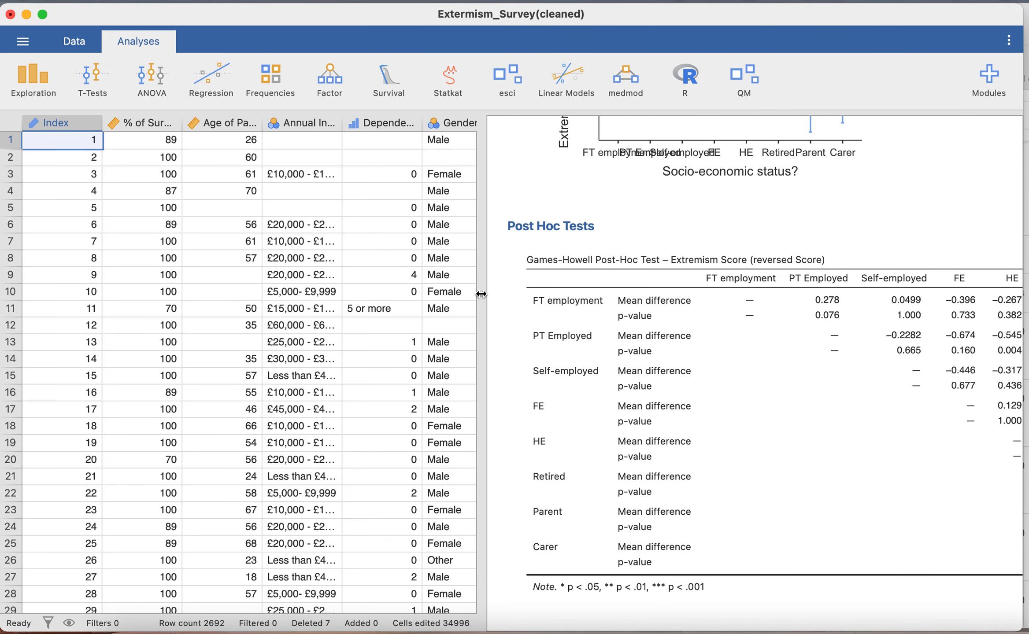
left_click_drag(482, 294, 80, 296)
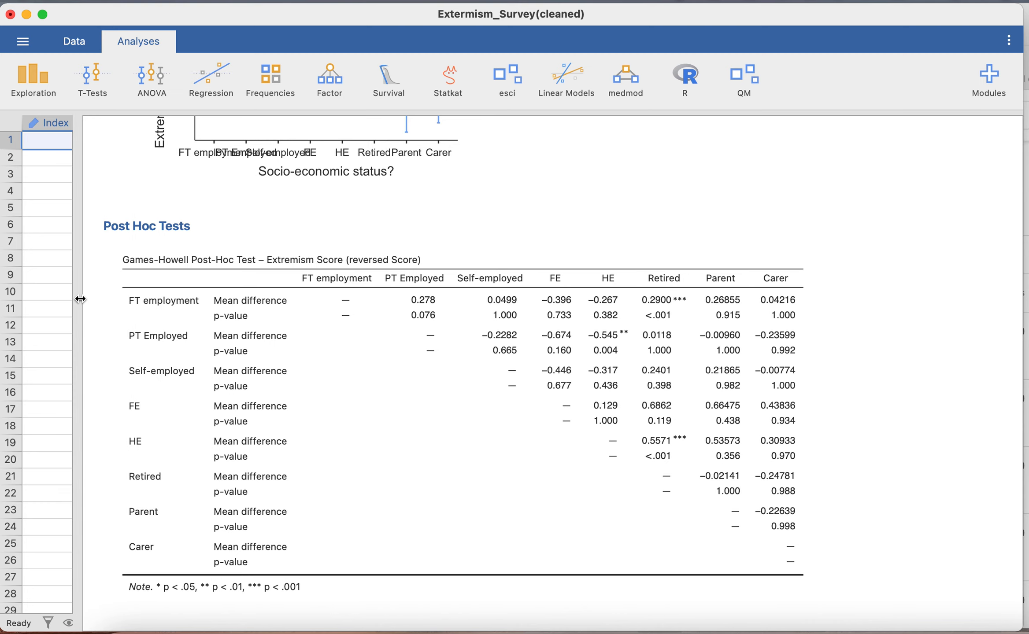